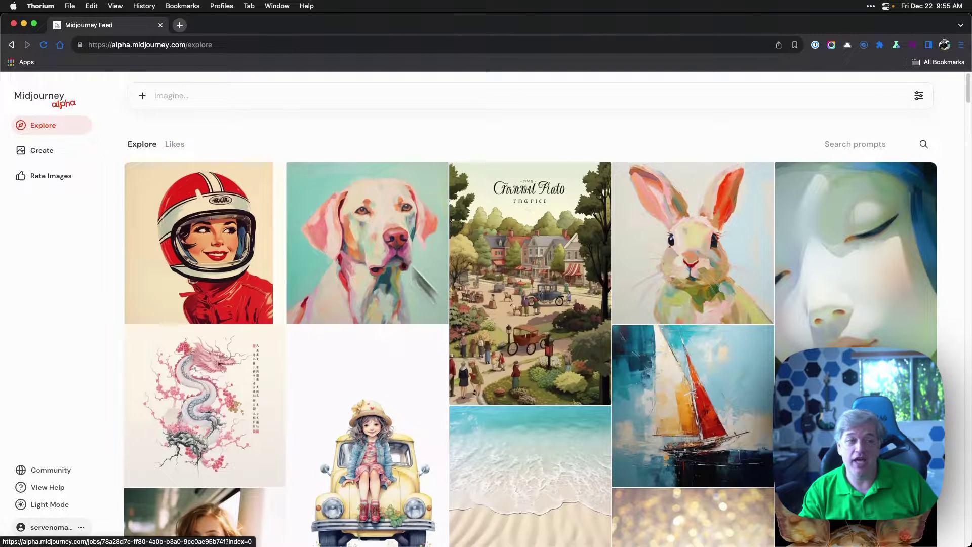
Check the alpha site's model version, then run /settings in Discord's general channel
click(118, 46)
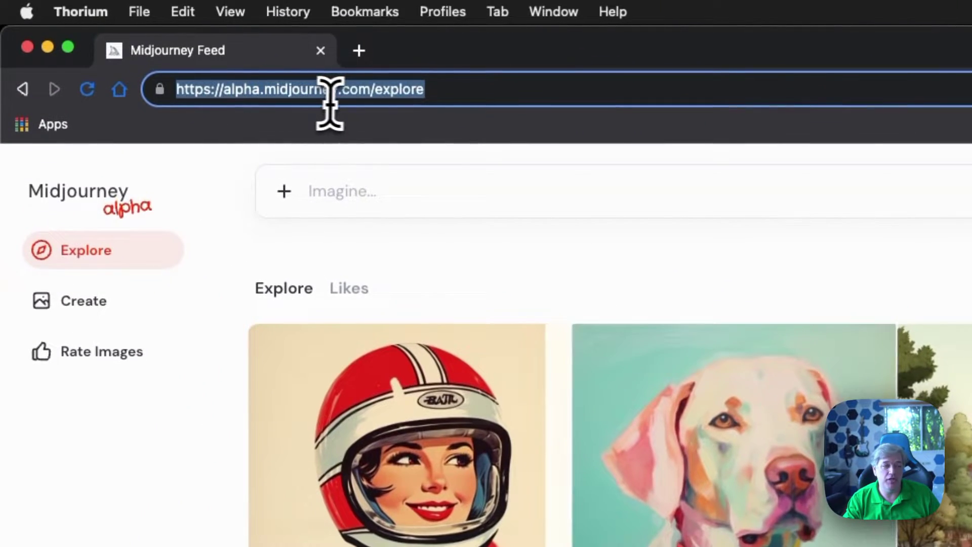
click(441, 98)
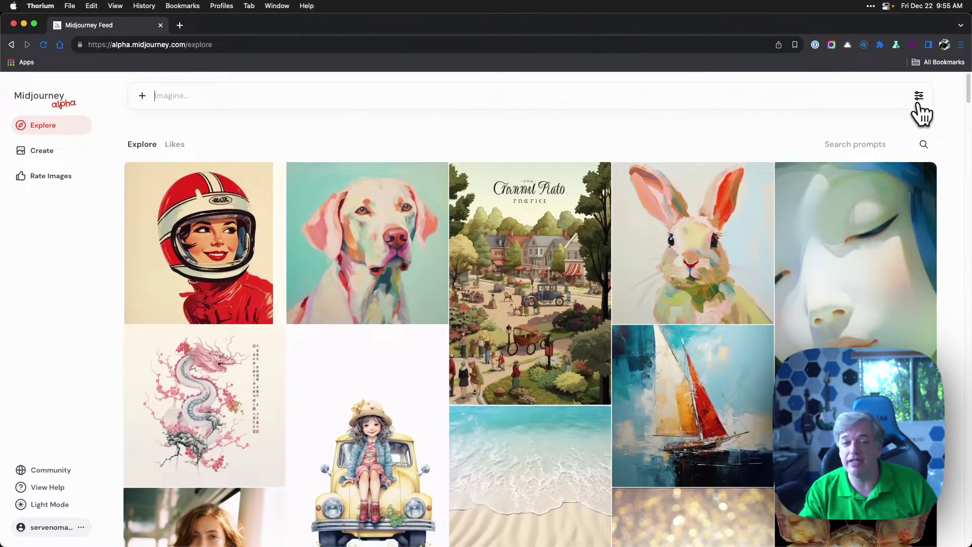
click(918, 99)
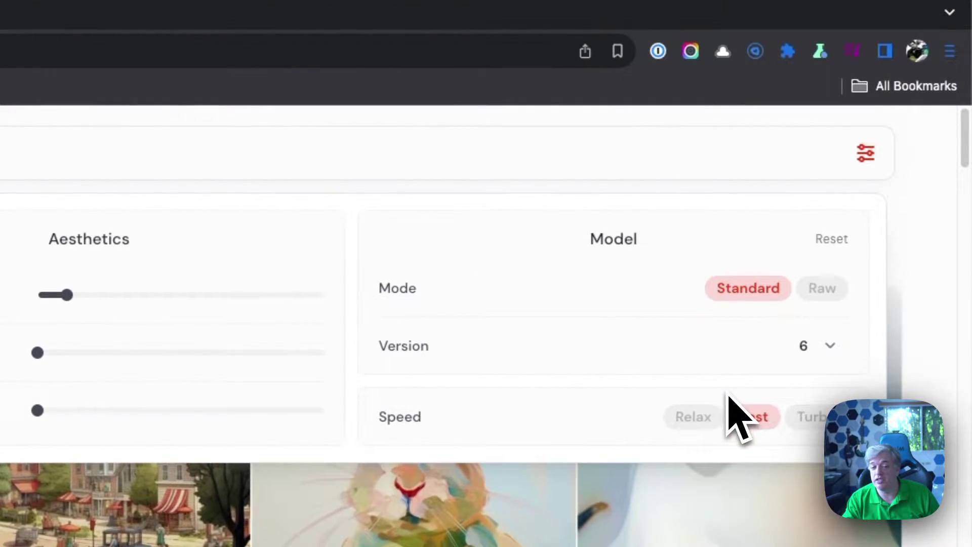
click(914, 254)
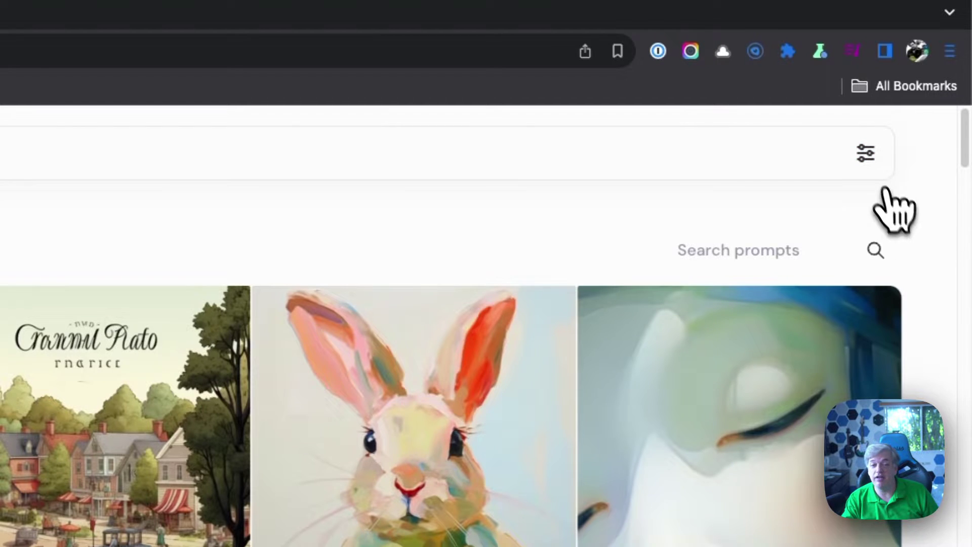
click(865, 153)
click(905, 267)
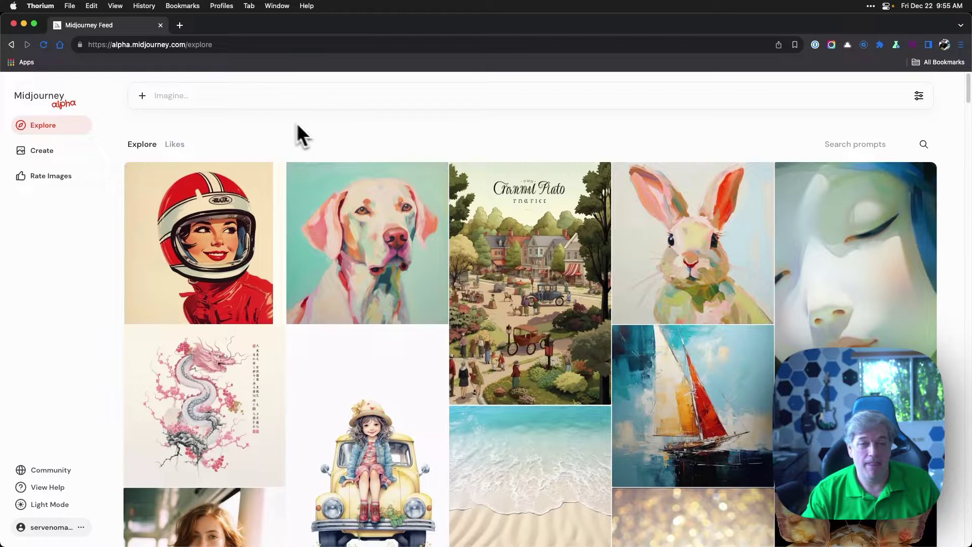
key(super+Tab)
key(super+Tab)
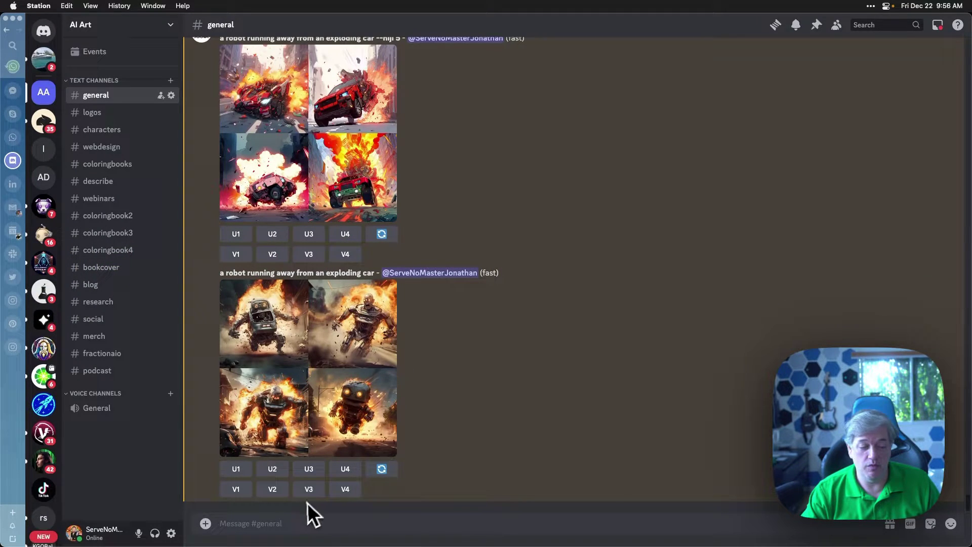
text(/sett)
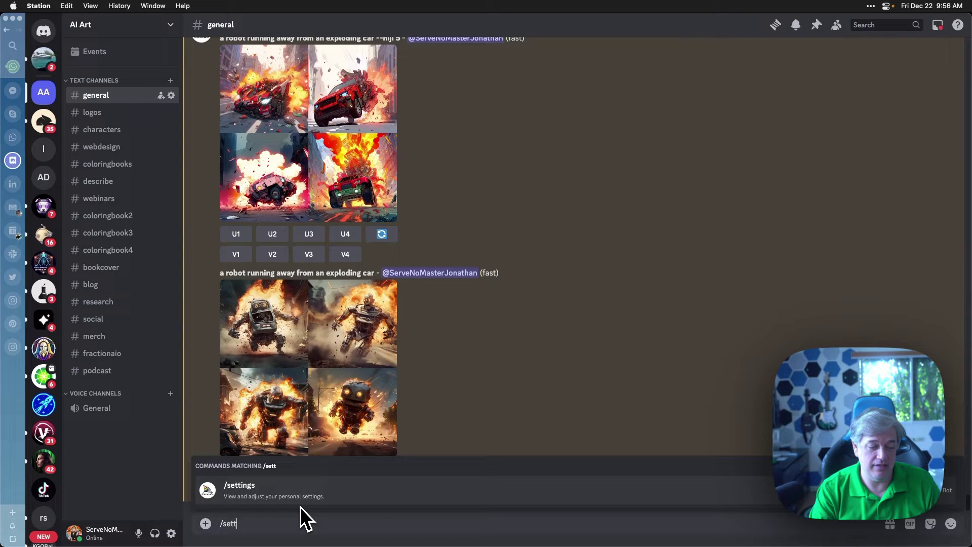
text(ings)
key(Return)
key(Return)
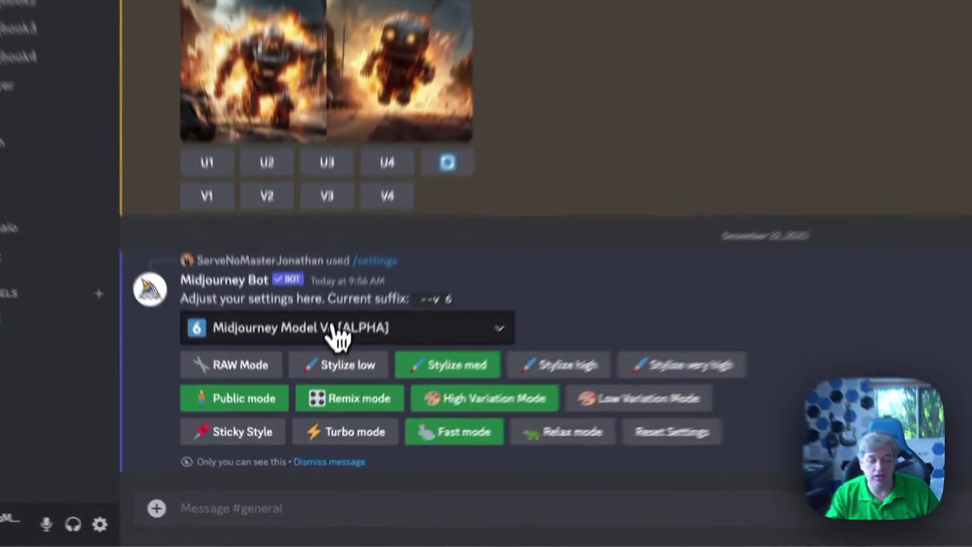
Switch the bot's model to Midjourney Model V5.2, then back to Model V6 [ALPHA]
click(288, 416)
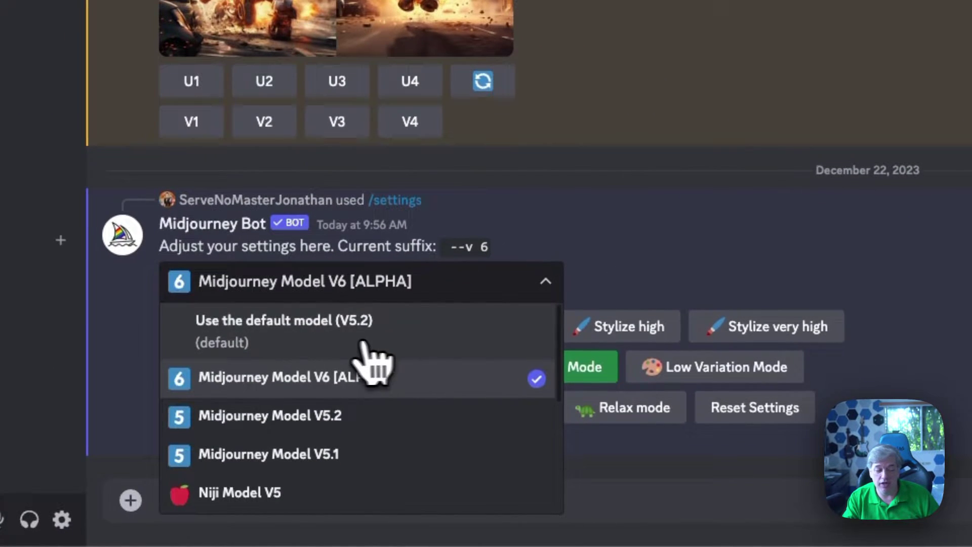
click(535, 287)
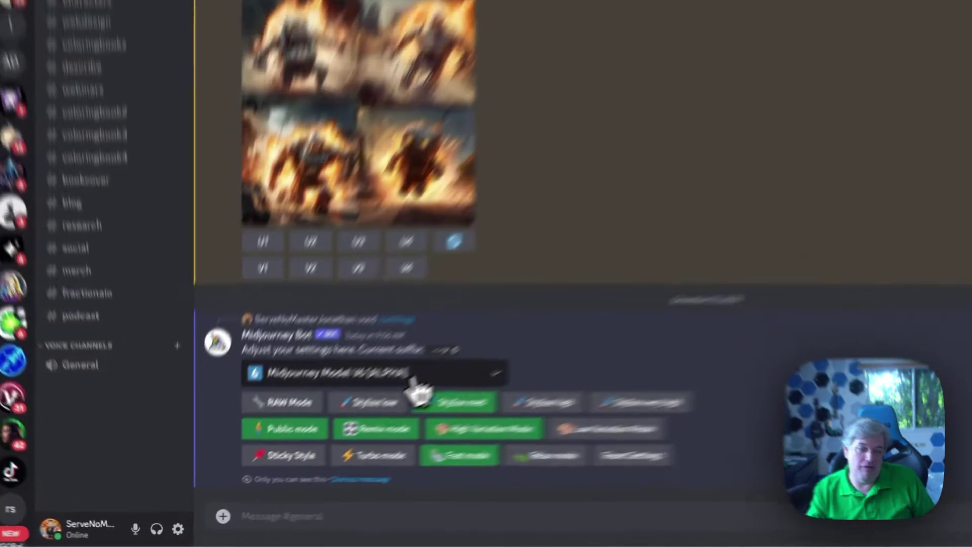
click(354, 416)
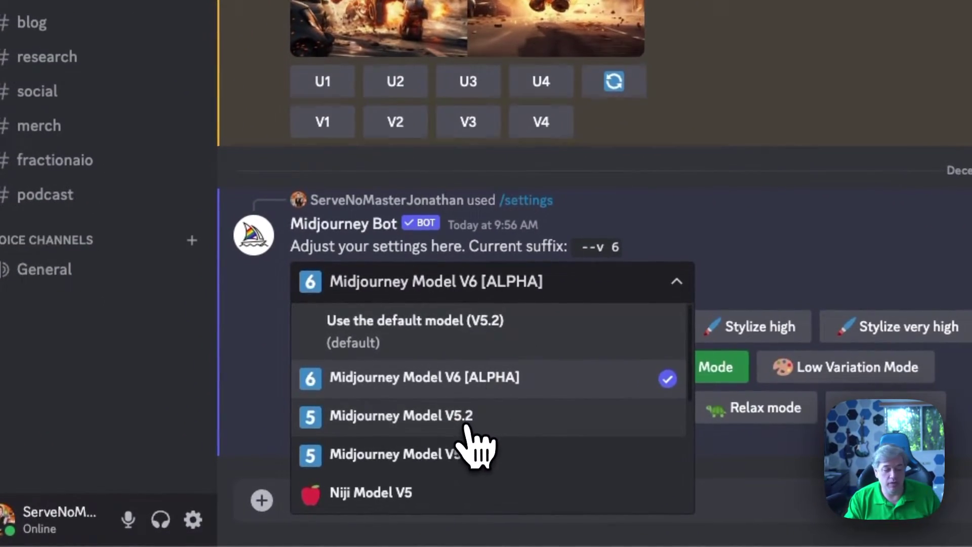
click(466, 420)
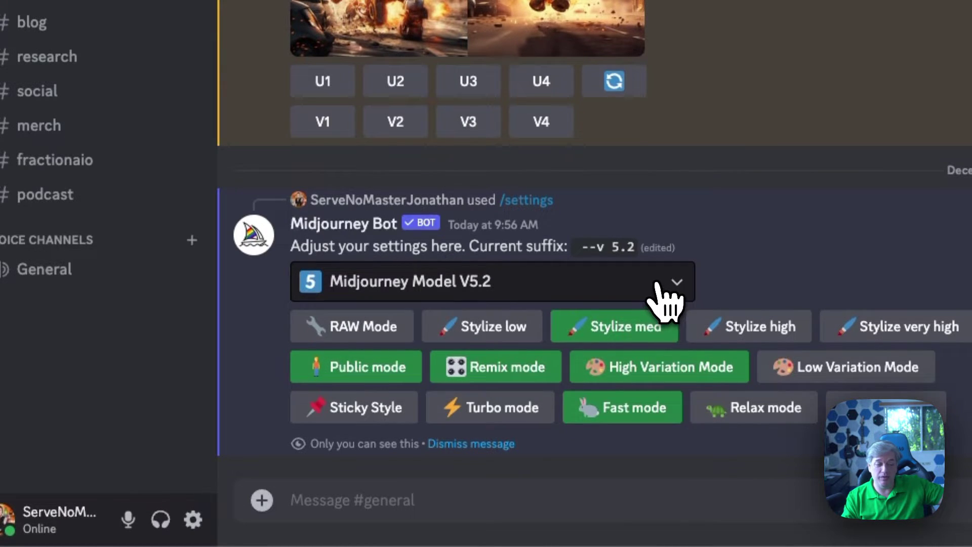
click(661, 296)
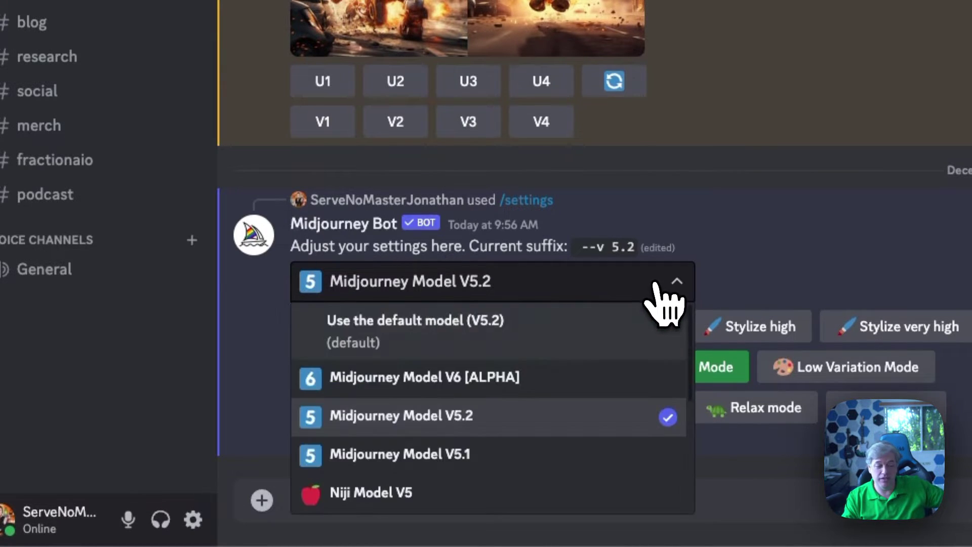
click(402, 379)
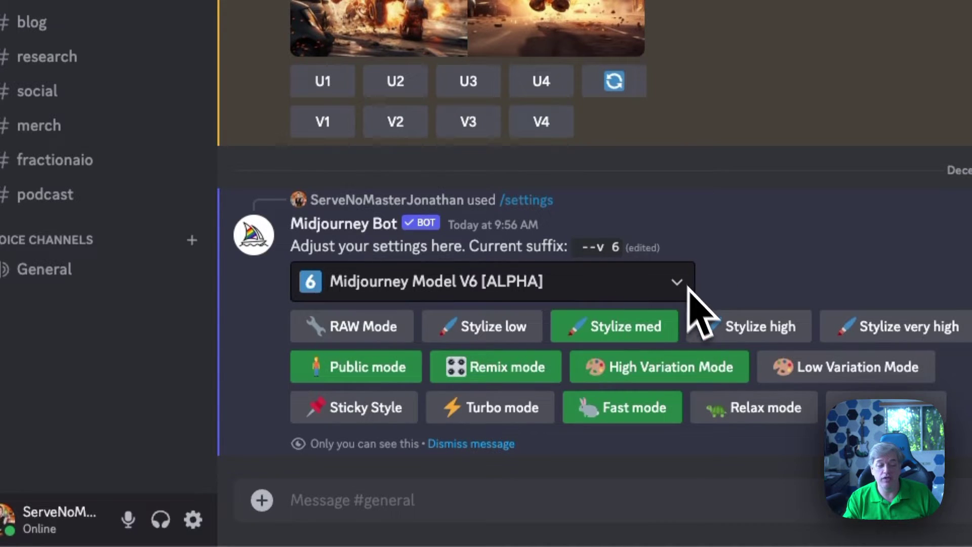
Copy the --v 6 suffix from the bot reply into the general channel's message box
drag(581, 247, 620, 249)
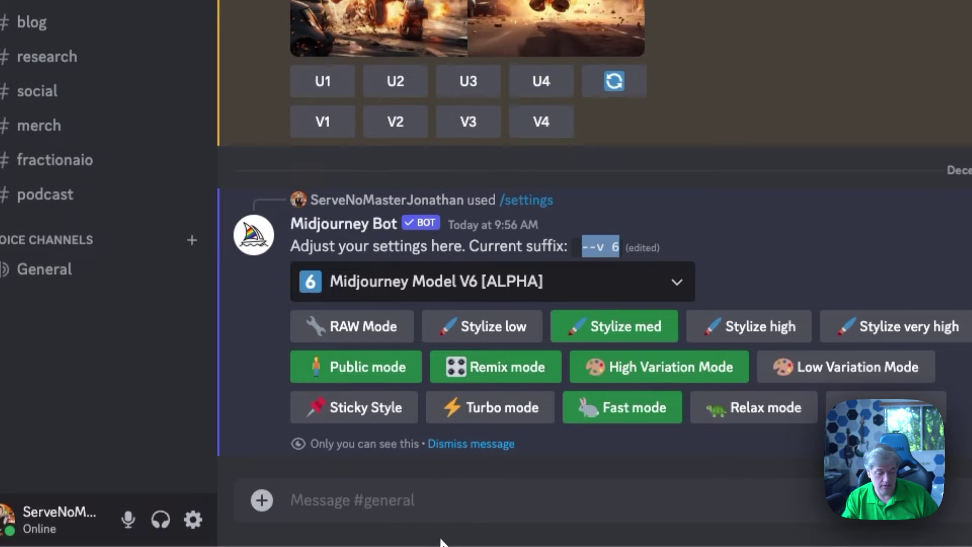
text(--v 6)
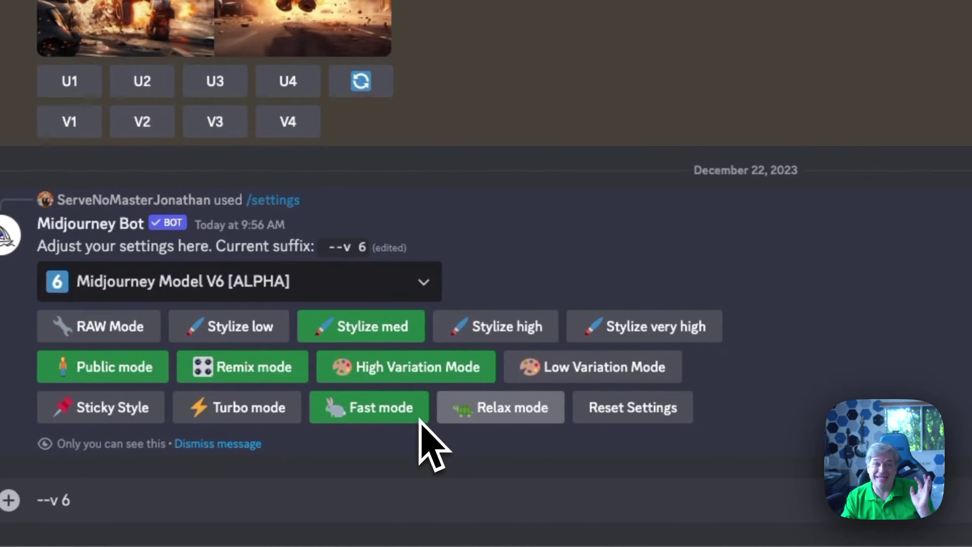